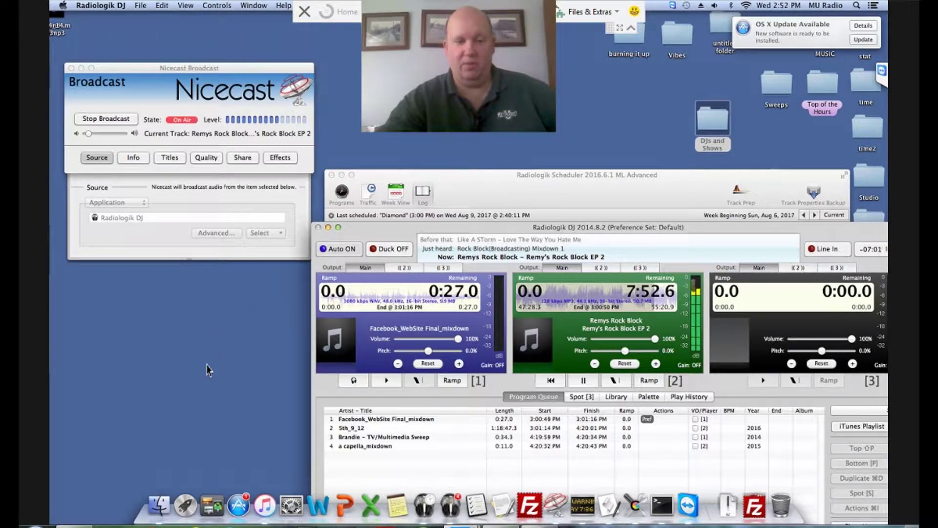
Open the NO NAME drive and the desktop's DJs and Shows folder in two Finder windows placed beside each other
{"action": "left_click", "coordinate": [168, 496]}
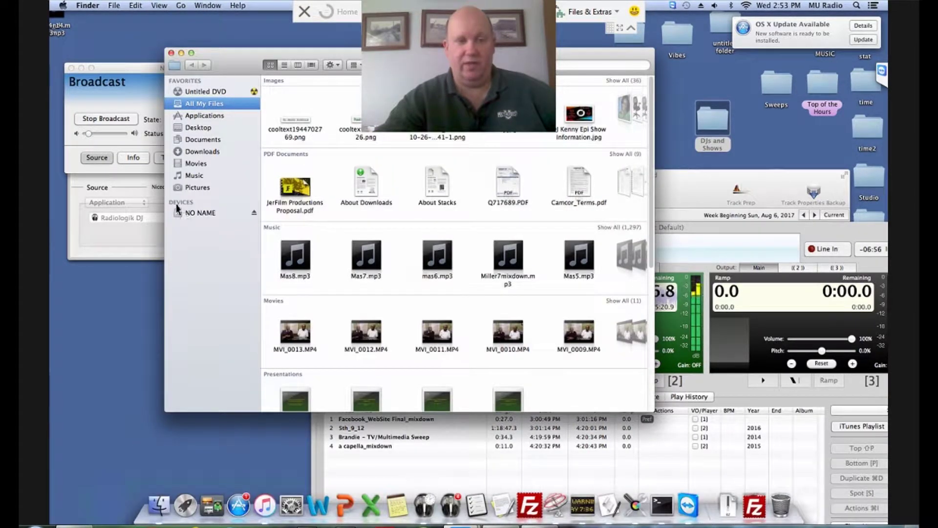
{"action": "left_click_drag", "start_coordinate": [209, 67], "coordinate": [127, 155]}
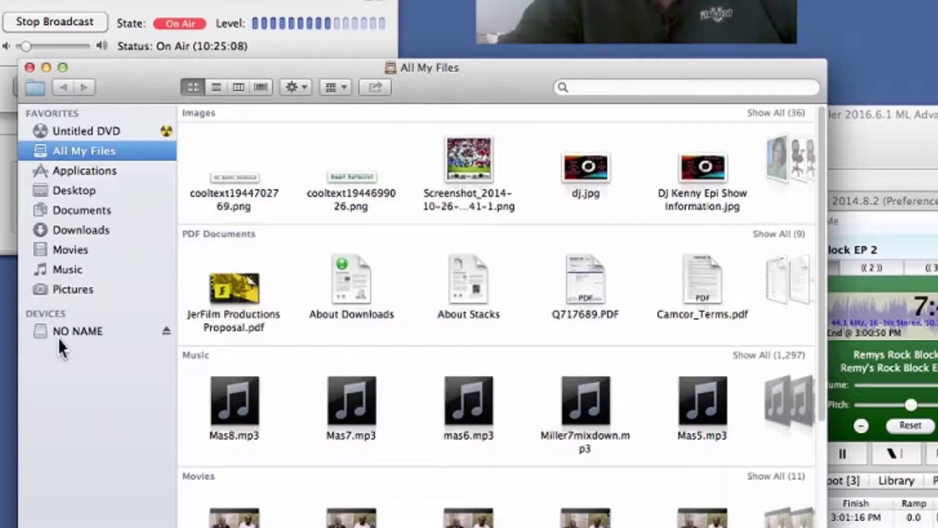
{"action": "left_click", "coordinate": [61, 333]}
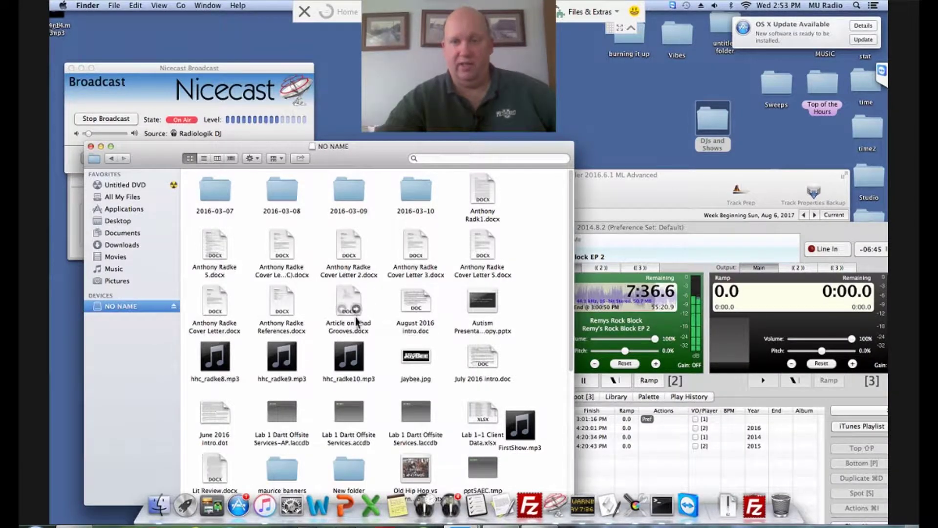
{"action": "double_click", "coordinate": [712, 125]}
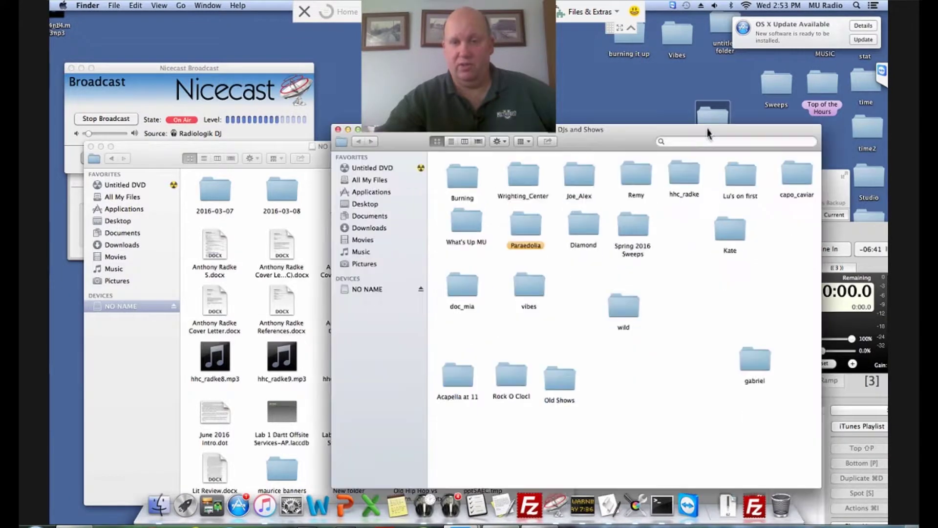
{"action": "left_click_drag", "start_coordinate": [425, 151], "coordinate": [534, 211]}
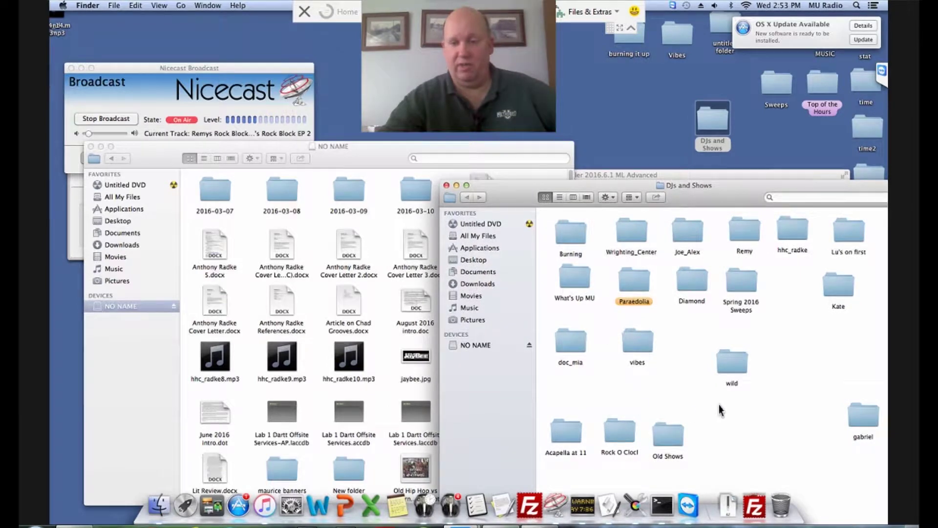
Create a new folder named MUVoice inside the DJs and Shows folder
{"action": "right_click", "coordinate": [694, 395]}
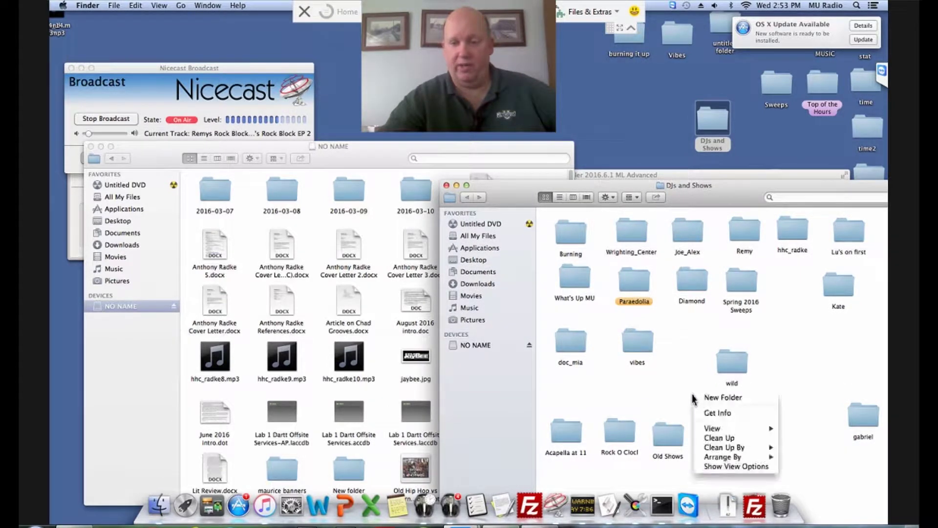
{"action": "left_click", "coordinate": [711, 398]}
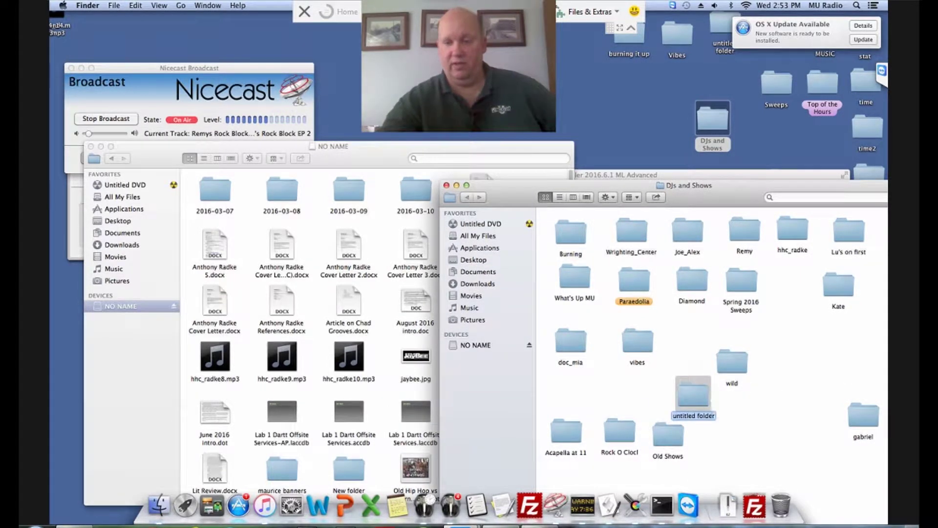
{"action": "left_click", "coordinate": [708, 418]}
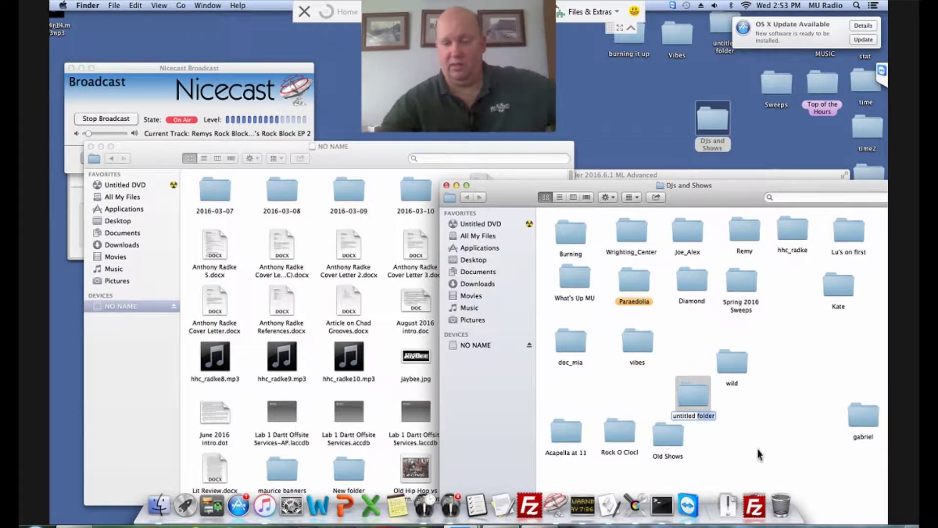
{"action": "key", "text": "BackSpace"}
{"action": "key", "text": "BackSpace"}
{"action": "key", "text": "BackSpace"}
{"action": "key", "text": "BackSpace"}
{"action": "key", "text": "BackSpace"}
{"action": "key", "text": "BackSpace"}
{"action": "key", "text": "BackSpace"}
{"action": "key", "text": "BackSpace"}
{"action": "key", "text": "BackSpace"}
{"action": "key", "text": "BackSpace"}
{"action": "key", "text": "BackSpace"}
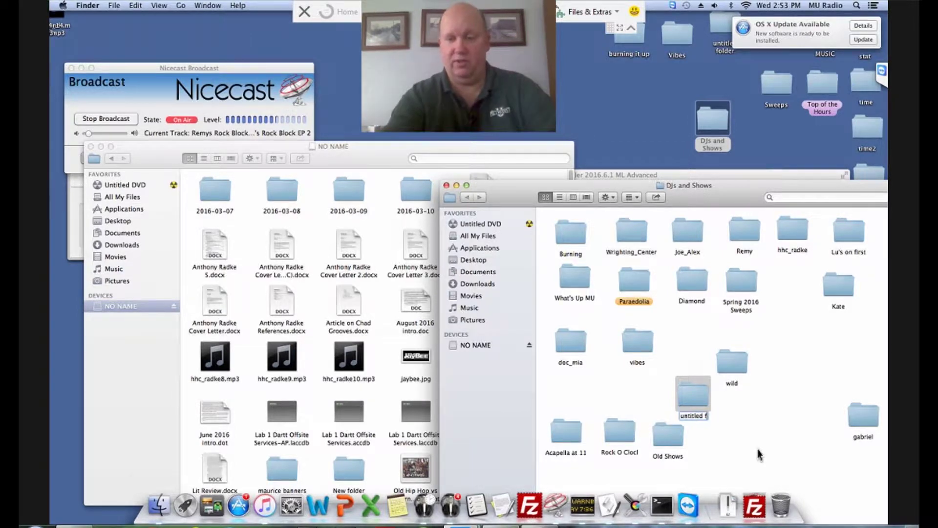
{"action": "key", "text": "BackSpace"}
{"action": "key", "text": "BackSpace"}
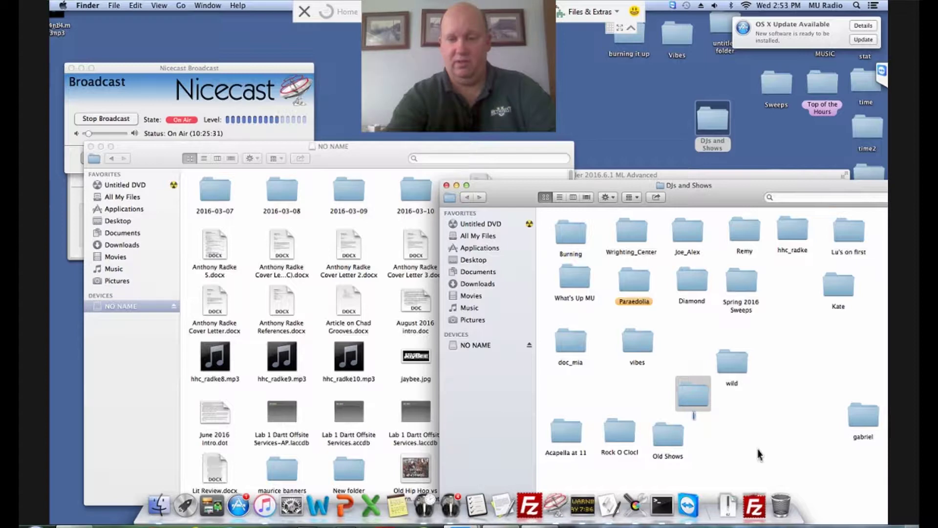
{"action": "type", "text": "MUVoice"}
{"action": "key", "text": "Return"}
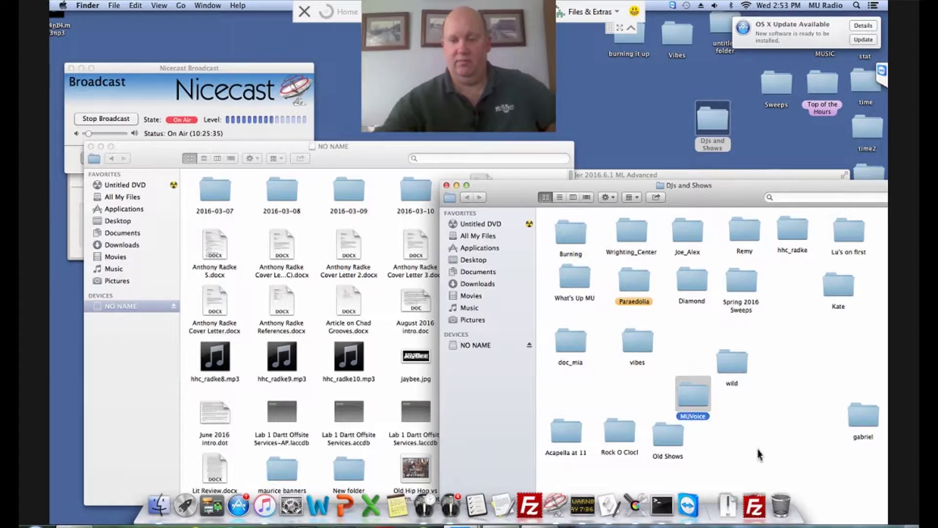
Copy FirstShow.mp3 from the NO NAME drive into the MUVoice folder and close the drive's window
{"action": "double_click", "coordinate": [704, 400]}
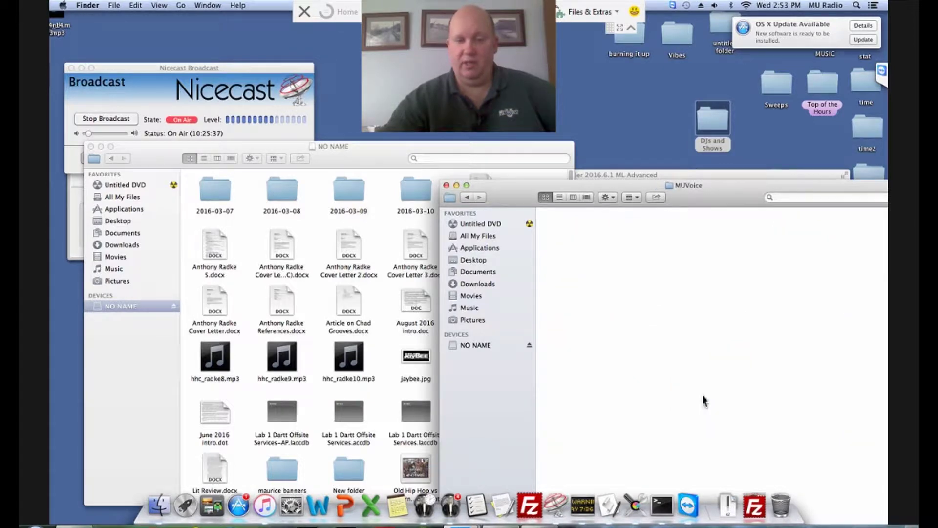
{"action": "left_click_drag", "start_coordinate": [518, 198], "coordinate": [617, 194]}
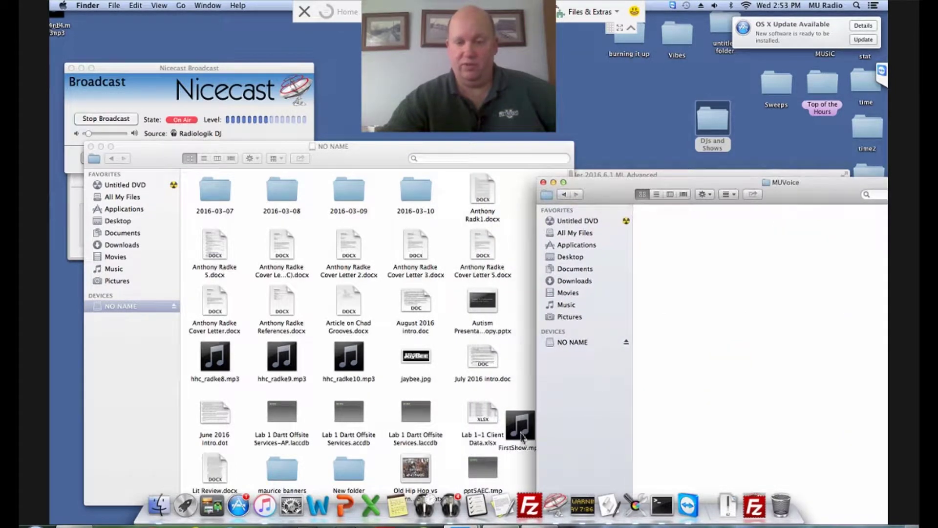
{"action": "left_click", "coordinate": [528, 436]}
{"action": "left_click_drag", "start_coordinate": [525, 438], "coordinate": [697, 424]}
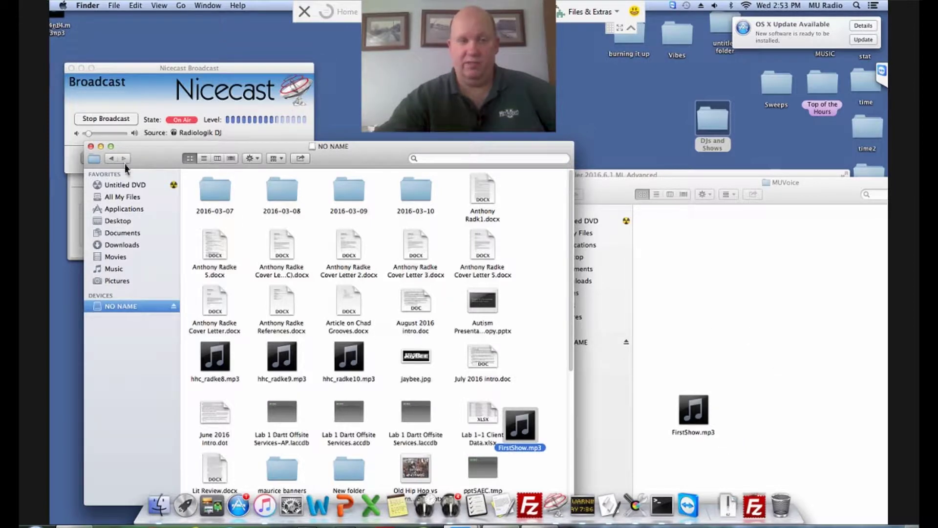
{"action": "left_click", "coordinate": [91, 146]}
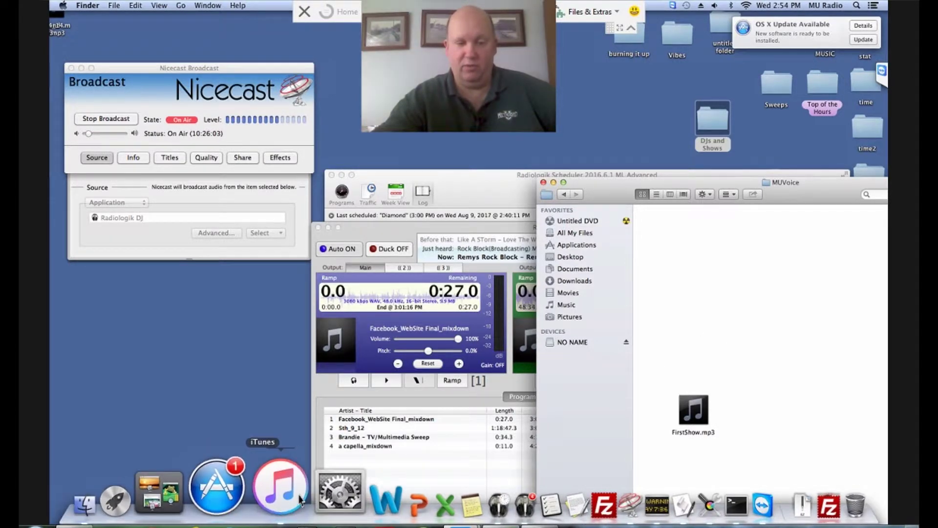
Switch to iTunes and create a new playlist named MUVoice
{"action": "left_click", "coordinate": [263, 502]}
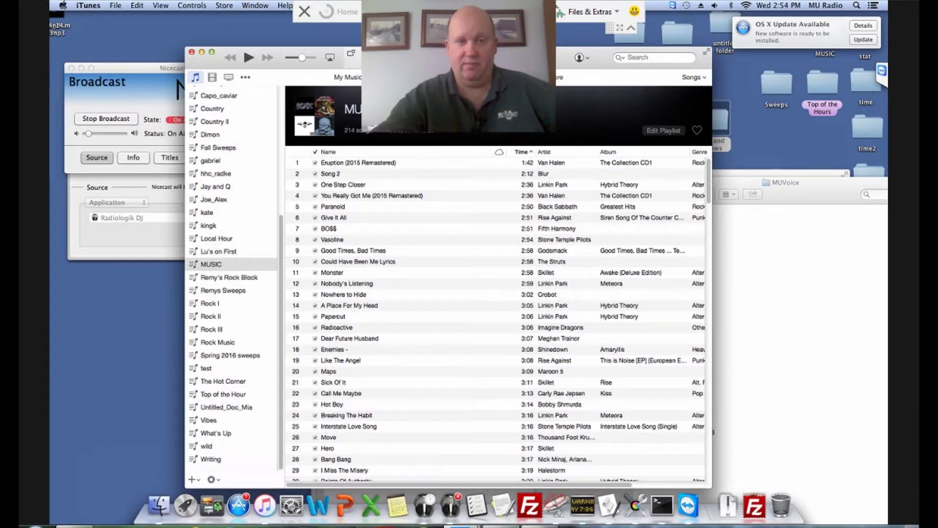
{"action": "left_click_drag", "start_coordinate": [364, 80], "coordinate": [288, 147]}
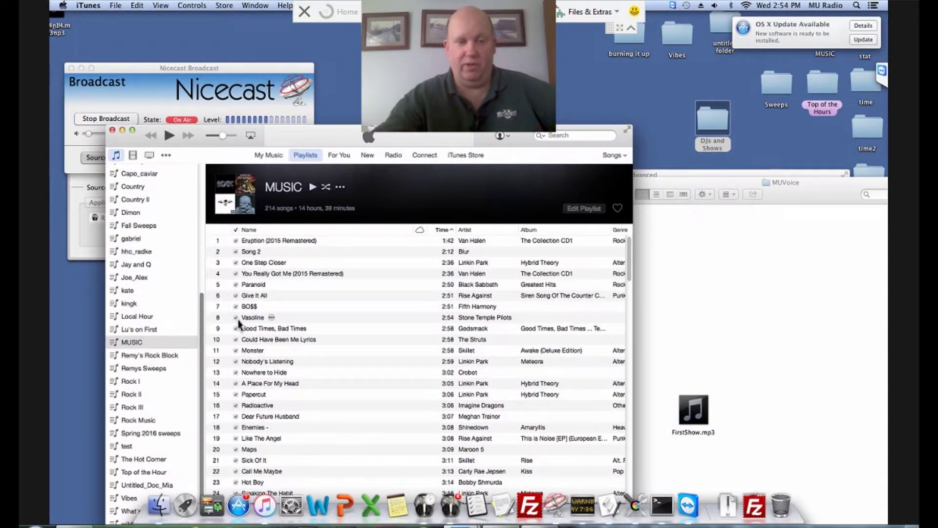
{"action": "left_click", "coordinate": [100, 7]}
{"action": "left_click", "coordinate": [116, 8]}
{"action": "left_click", "coordinate": [117, 8]}
{"action": "mouse_move", "coordinate": [123, 20]}
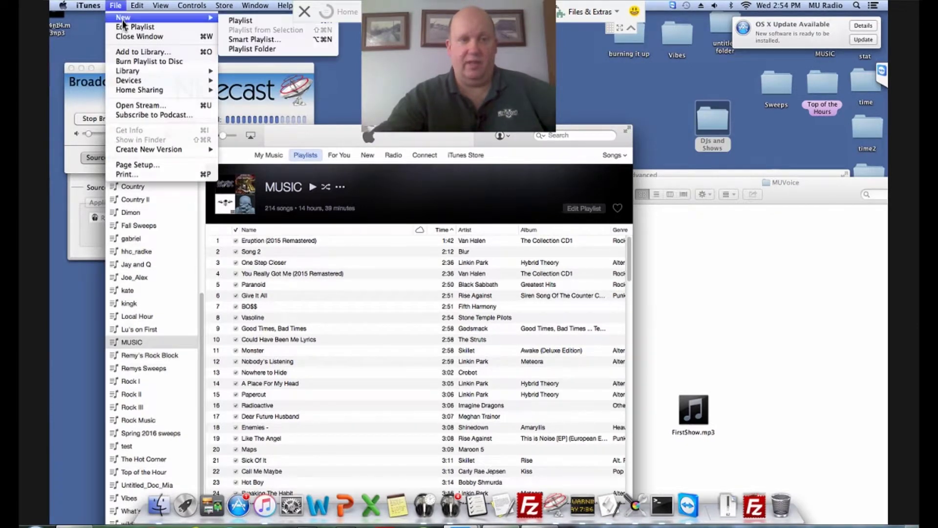
{"action": "left_click", "coordinate": [242, 20]}
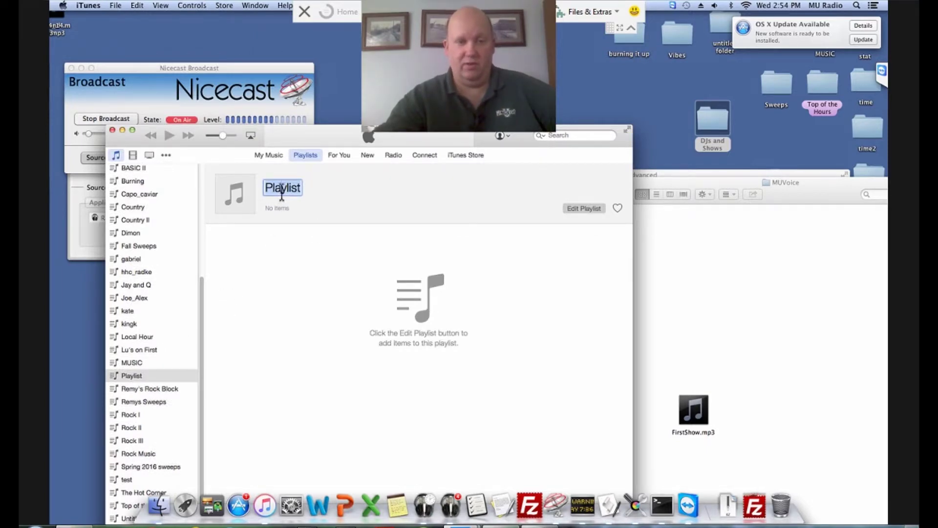
{"action": "type", "text": "MUVoice"}
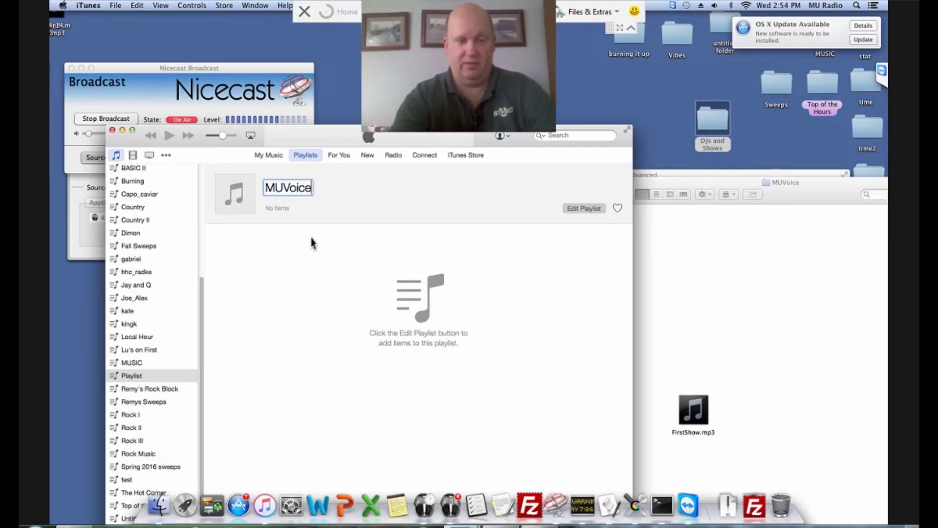
{"action": "key", "text": "Return"}
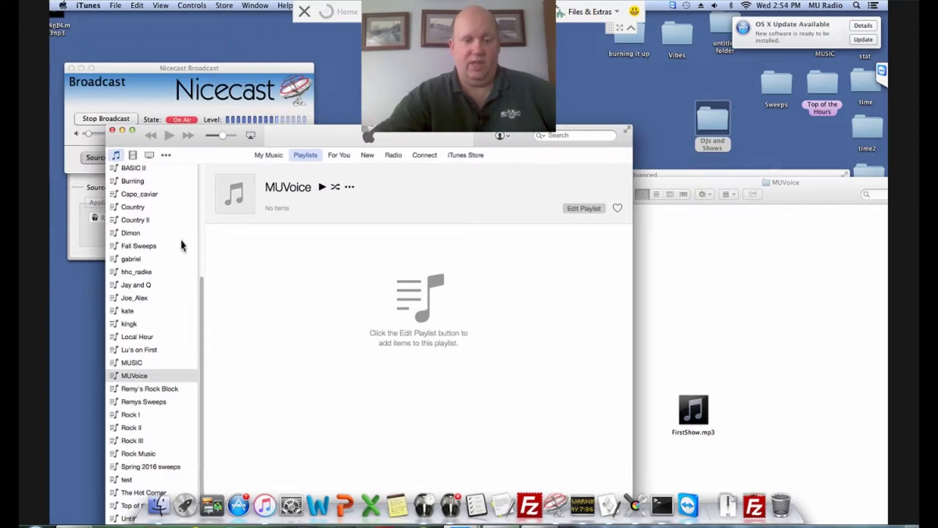
Add FirstShow.mp3 from the MUVoice folder to the MUVoice playlist
{"action": "scroll", "coordinate": [198, 329], "scroll_direction": "down", "scroll_amount": 3}
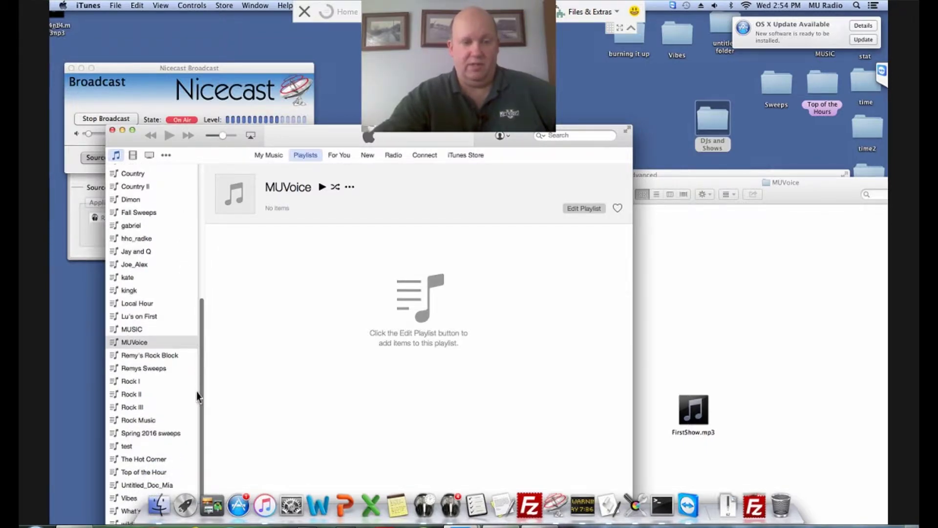
{"action": "left_click", "coordinate": [132, 345]}
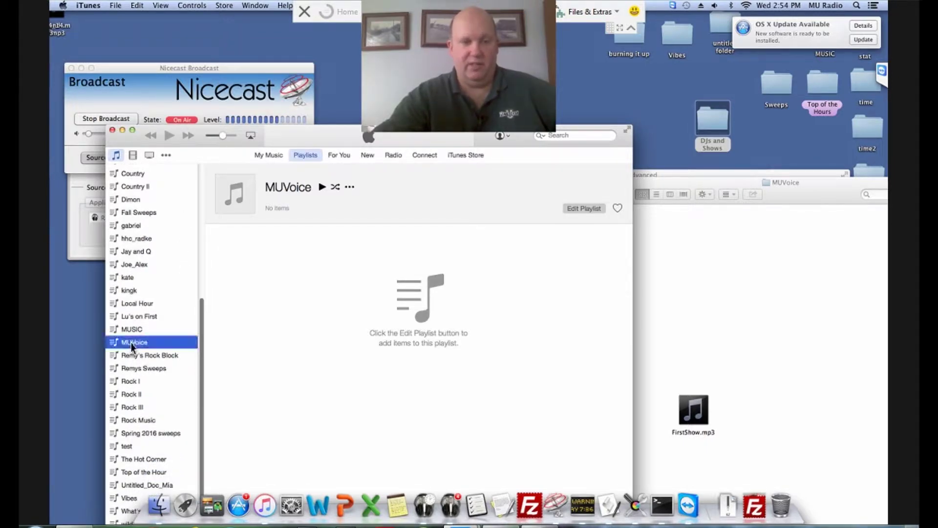
{"action": "left_click", "coordinate": [132, 344]}
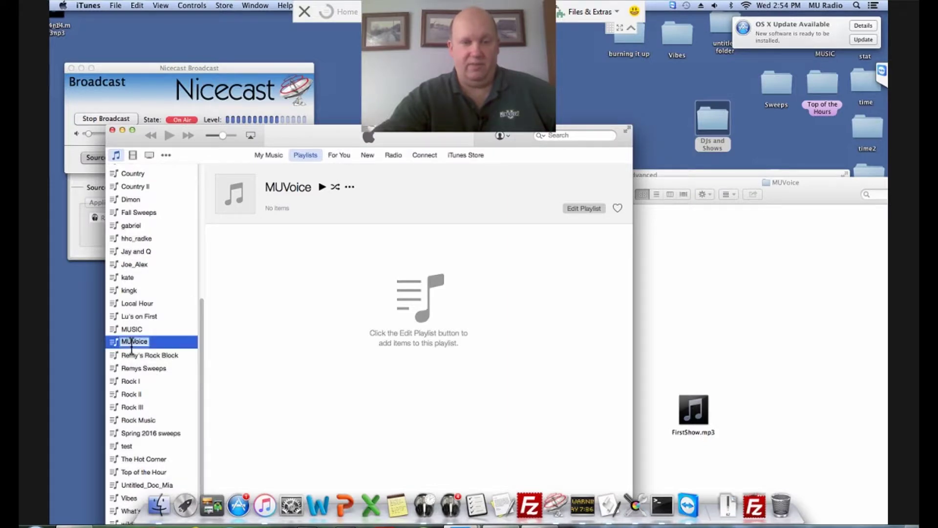
{"action": "key", "text": "Return"}
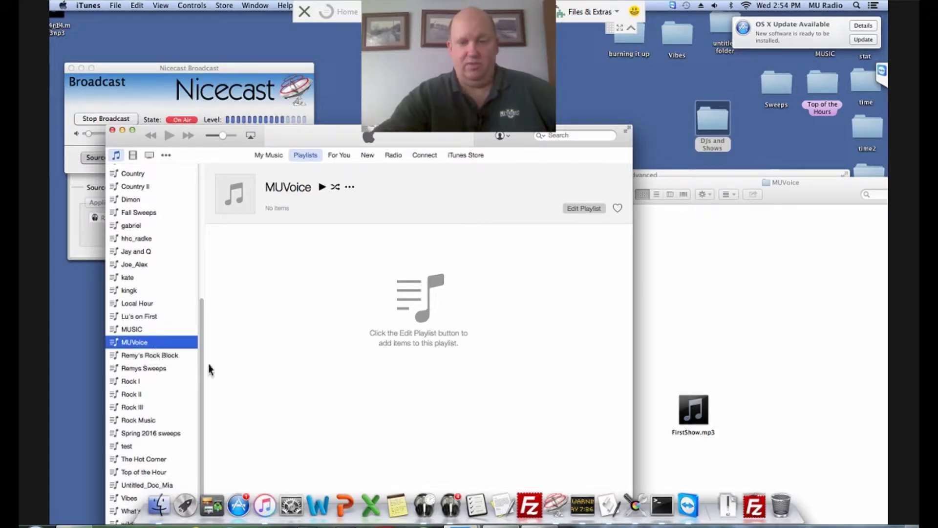
{"action": "left_click_drag", "start_coordinate": [710, 418], "coordinate": [526, 406]}
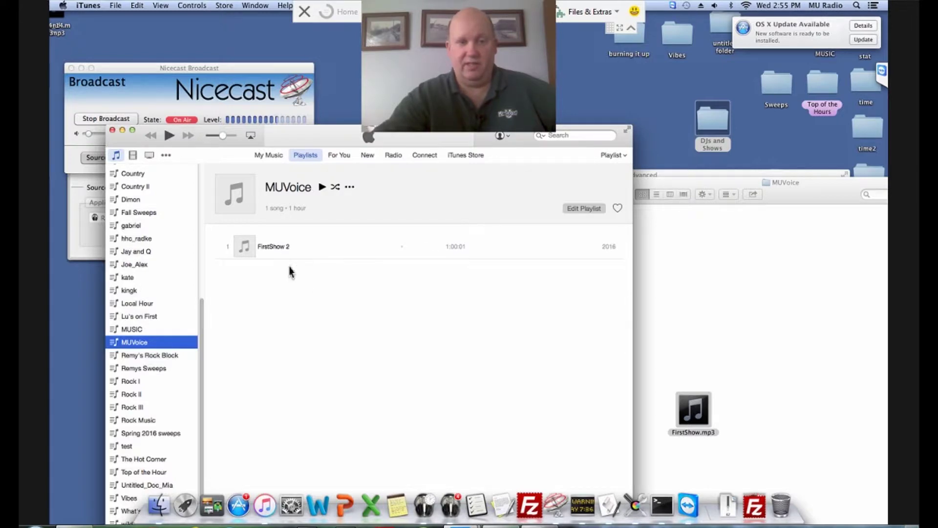
{"action": "key", "text": "super+Tab"}
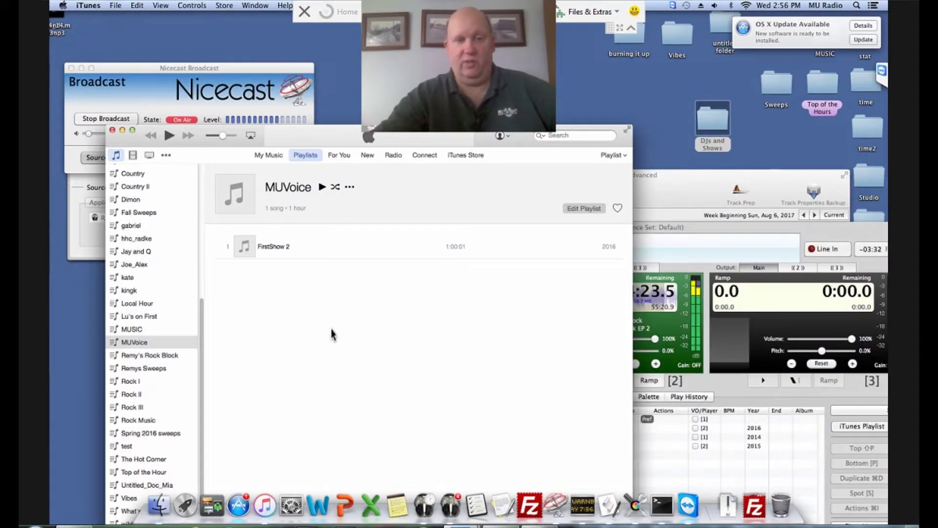
Open the track info of FirstShow 2 and enter the DJ's name as artist and album artist, with MURadio as the album
{"action": "left_click", "coordinate": [274, 251]}
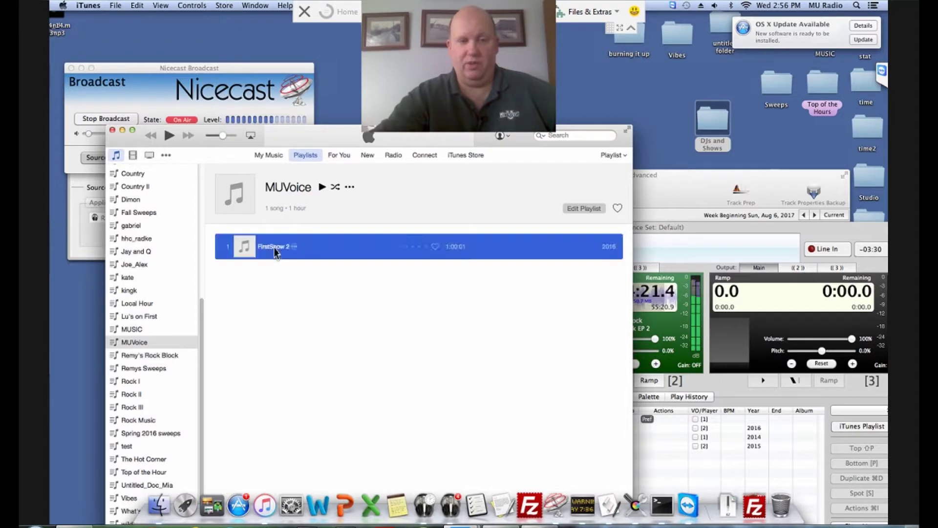
{"action": "right_click", "coordinate": [274, 250]}
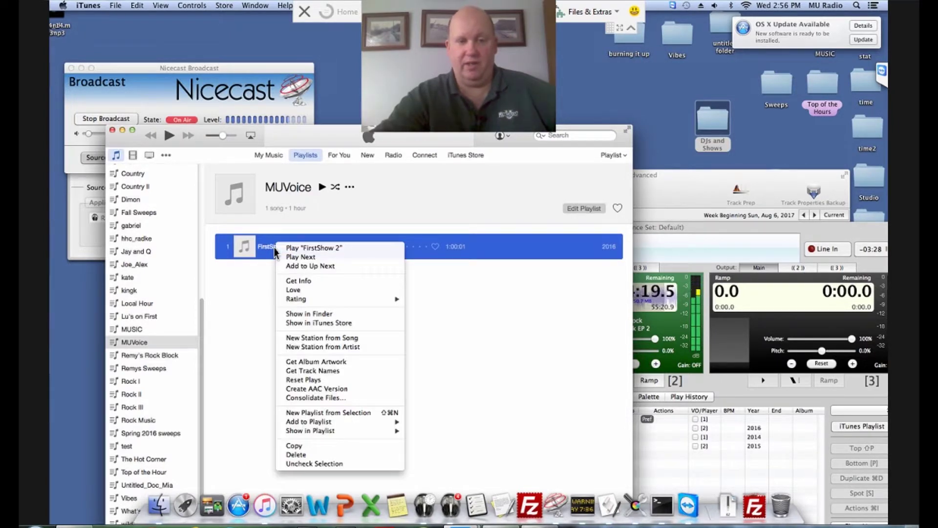
{"action": "left_click", "coordinate": [303, 283]}
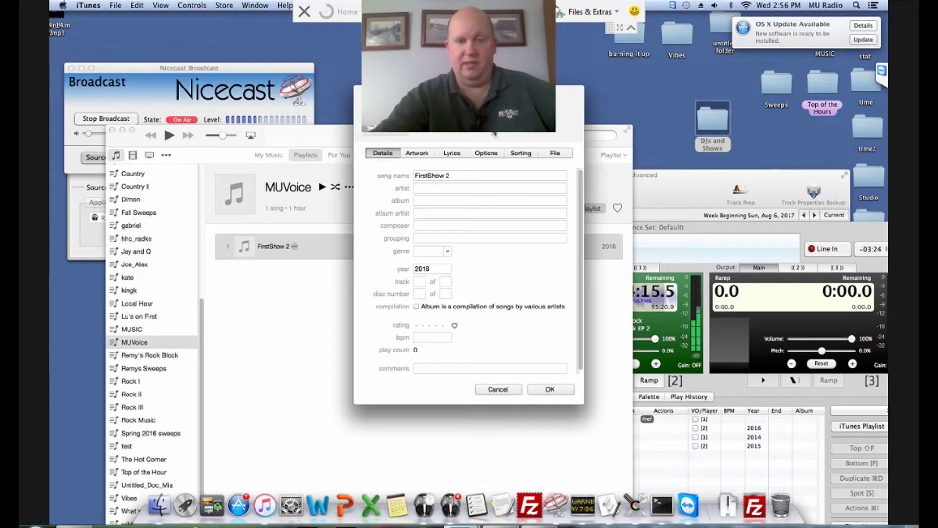
{"action": "left_click_drag", "start_coordinate": [457, 158], "coordinate": [362, 250]}
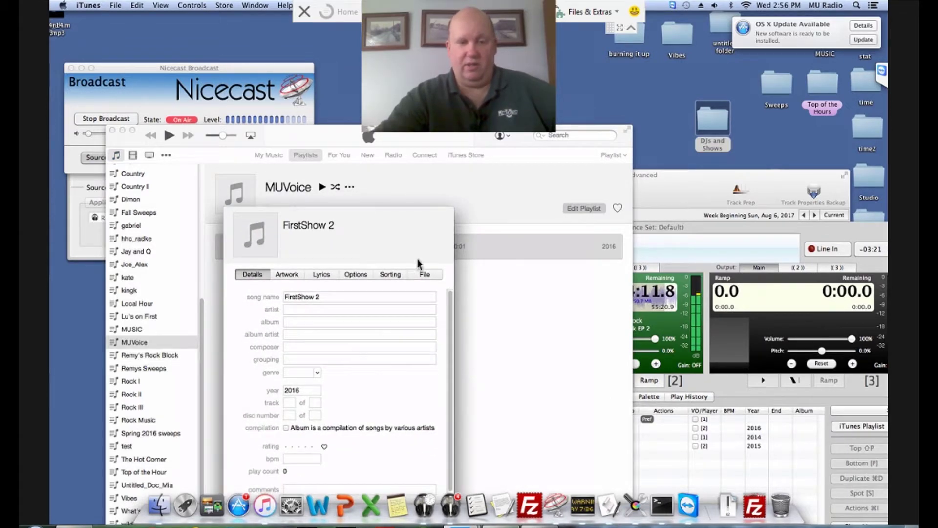
{"action": "left_click", "coordinate": [297, 310]}
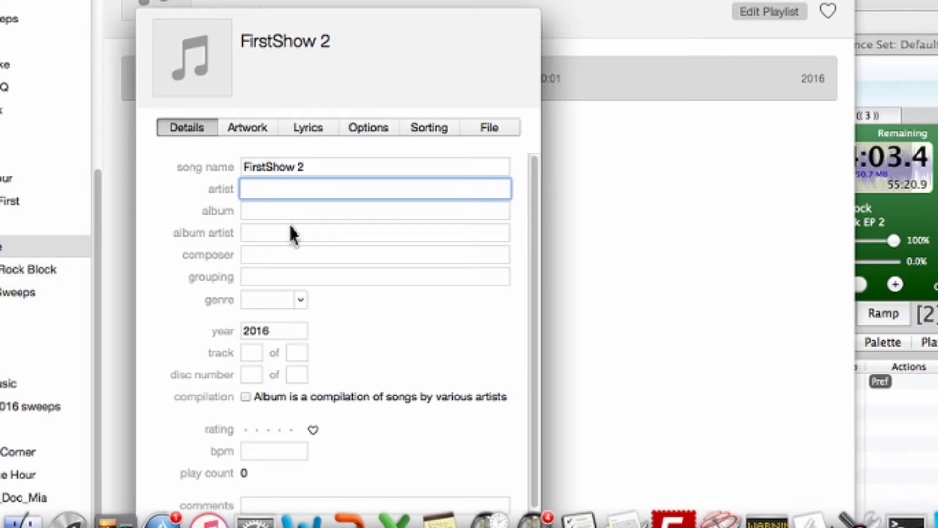
{"action": "type", "text": "PJ"}
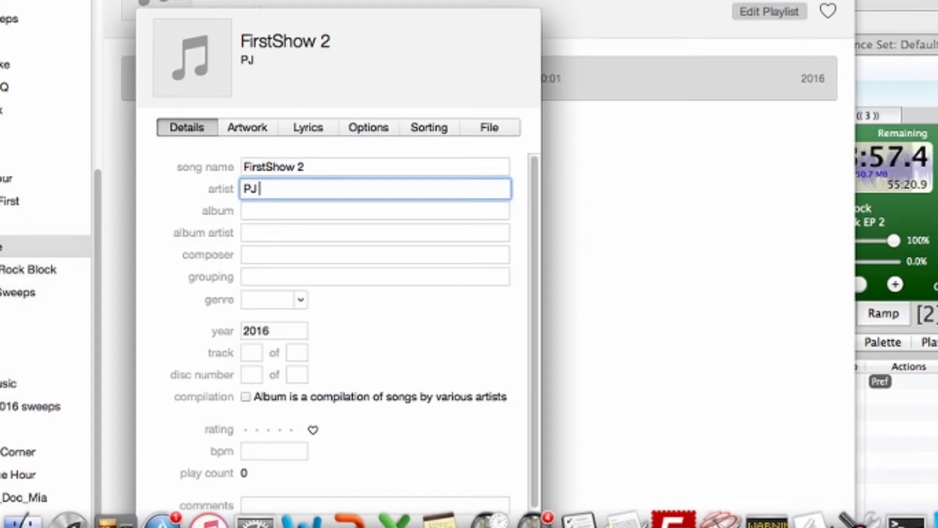
{"action": "left_click", "coordinate": [281, 212]}
{"action": "type", "text": "MuRadio"}
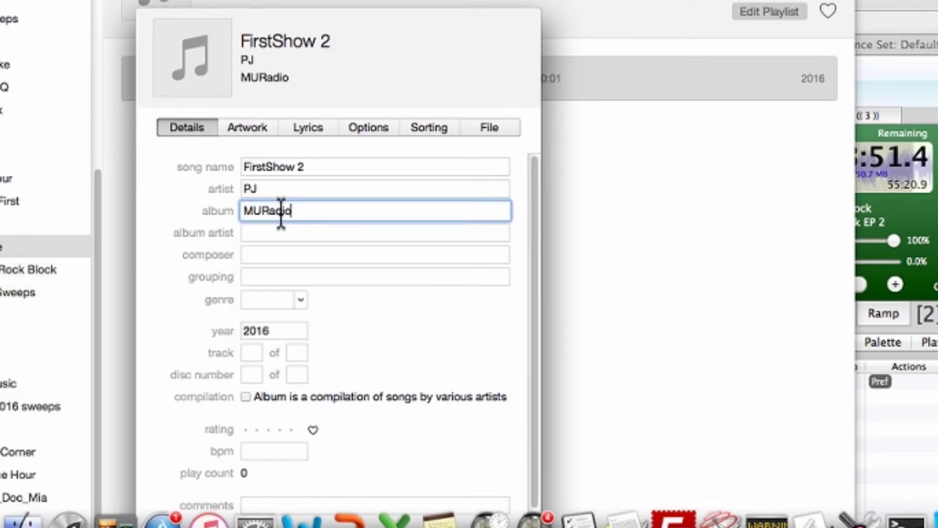
{"action": "left_click", "coordinate": [264, 243]}
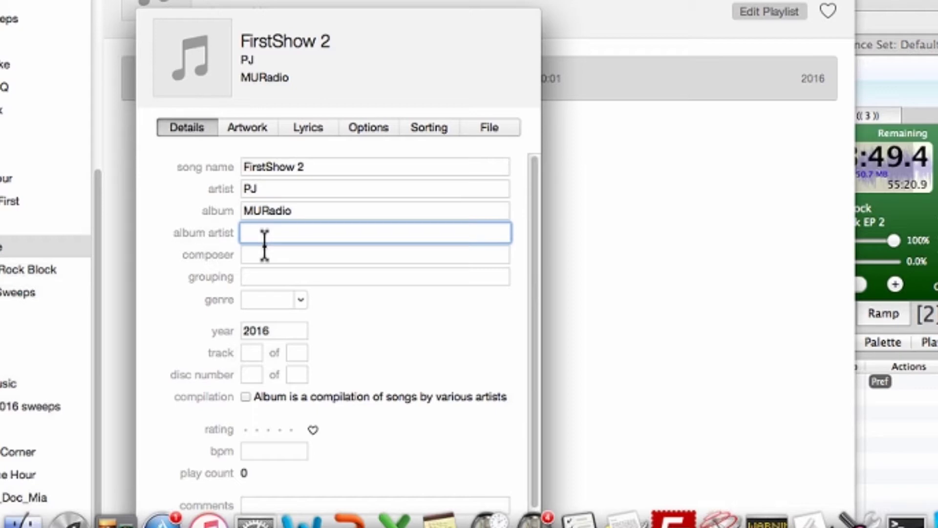
{"action": "type", "text": "PJ"}
Set the track's genre to Classical and its year to 2017, and save the track info
{"action": "left_click", "coordinate": [300, 299]}
{"action": "scroll", "coordinate": [505, 328], "scroll_direction": "up", "scroll_amount": 1}
{"action": "left_click_drag", "start_coordinate": [503, 323], "coordinate": [502, 333]}
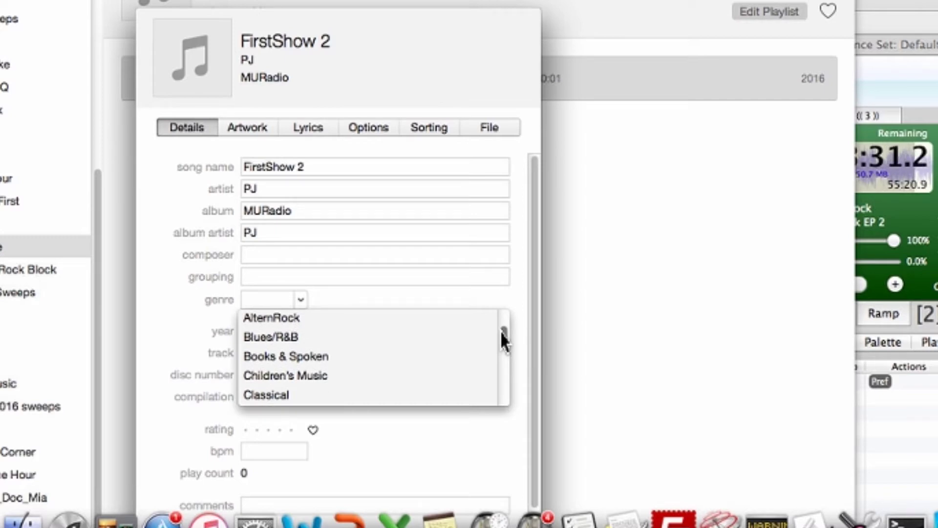
{"action": "left_click", "coordinate": [277, 397]}
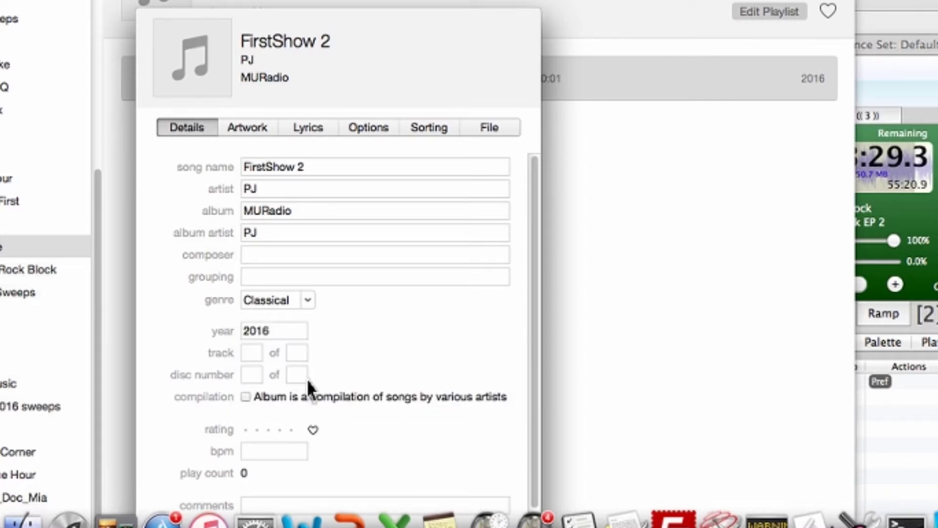
{"action": "left_click", "coordinate": [274, 330]}
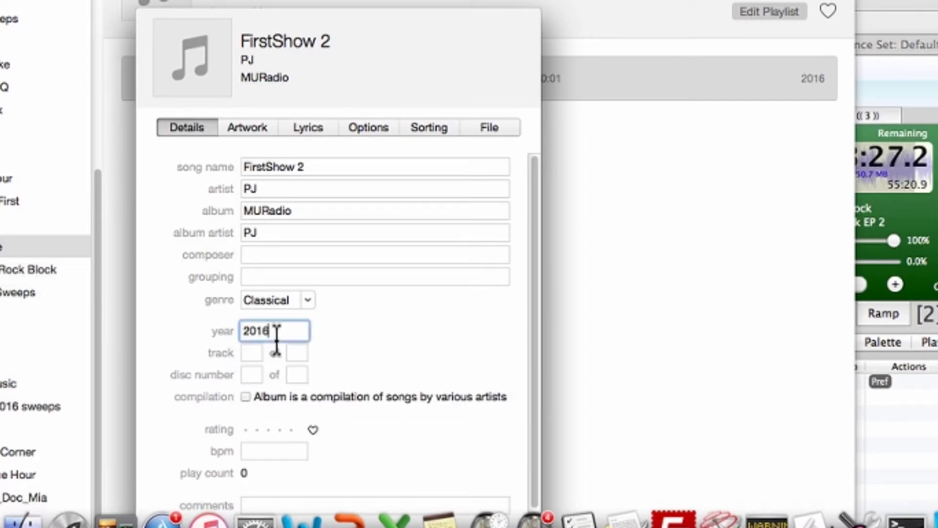
{"action": "key", "text": "BackSpace"}
{"action": "type", "text": "7"}
{"action": "scroll", "coordinate": [356, 372], "scroll_direction": "down", "scroll_amount": 1}
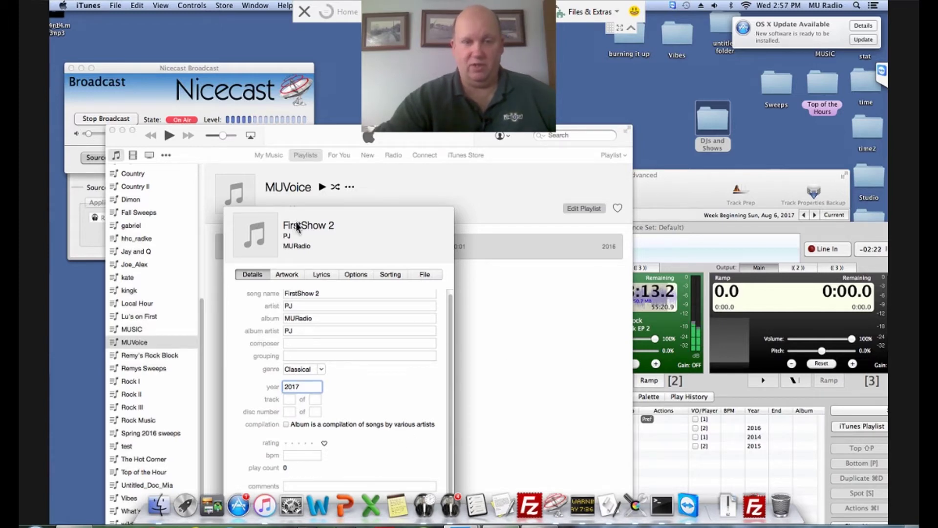
{"action": "left_click_drag", "start_coordinate": [297, 226], "coordinate": [273, 149]}
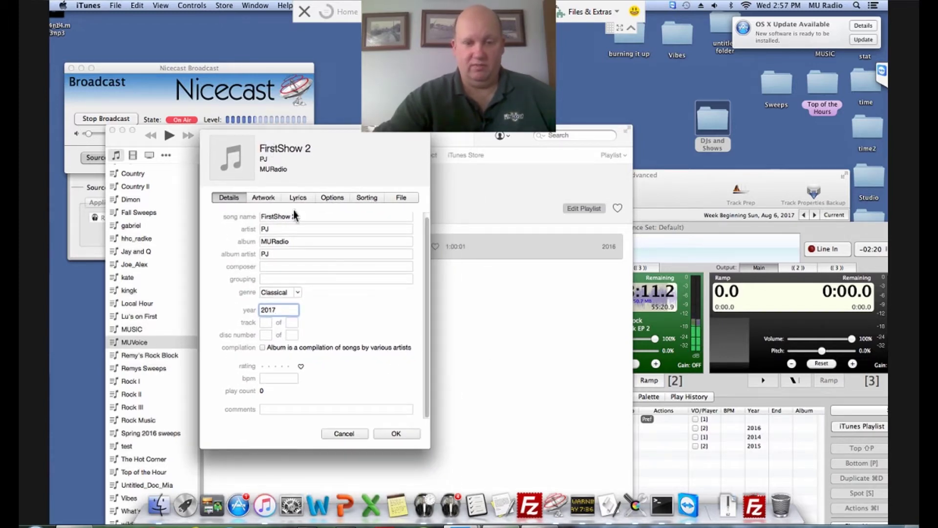
{"action": "left_click", "coordinate": [397, 434]}
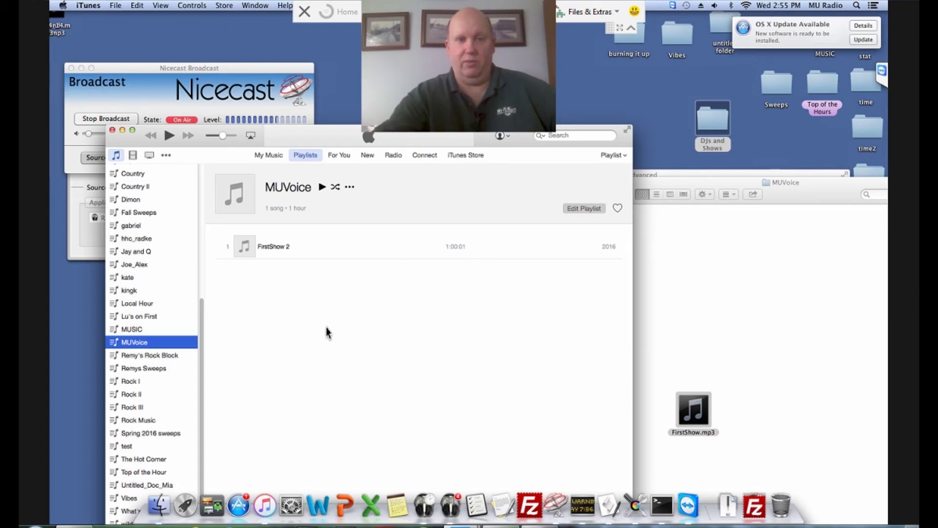
Close the iTunes window and the MUVoice folder window
{"action": "left_click", "coordinate": [112, 130]}
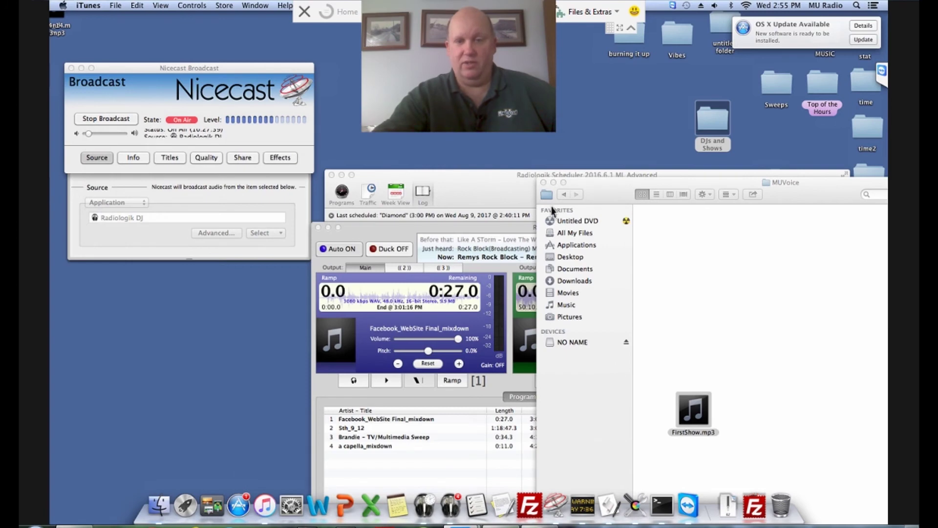
{"action": "left_click", "coordinate": [705, 294]}
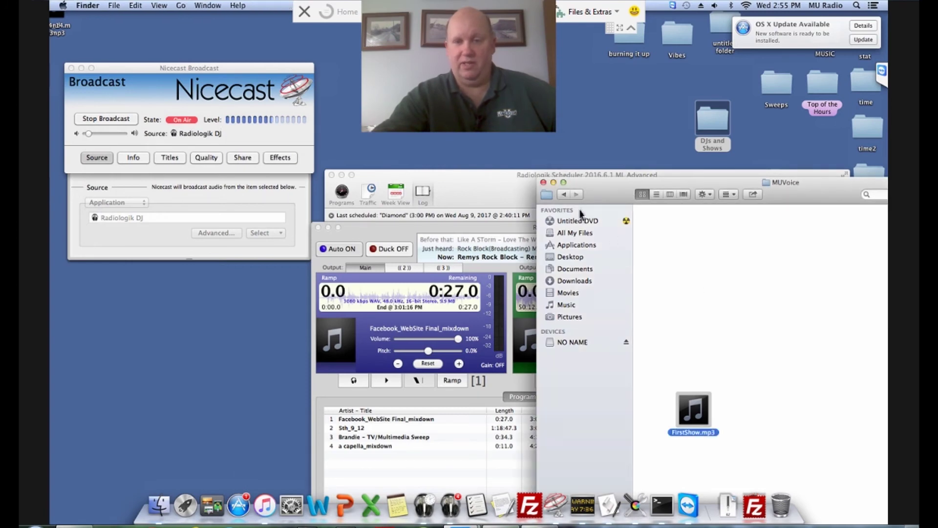
{"action": "left_click", "coordinate": [543, 182]}
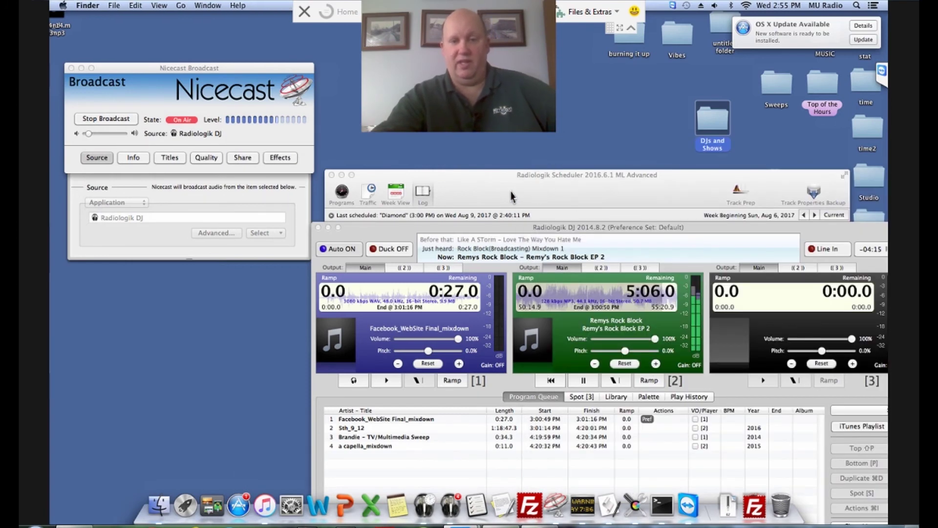